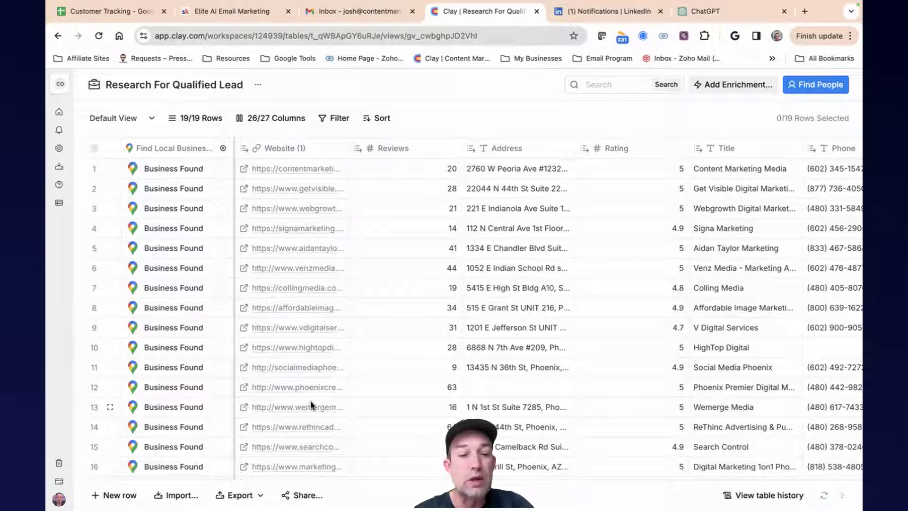
# - Inspect the form for importing local businesses from Google Maps, and exit without importing anything
pyautogui.click(178, 496)
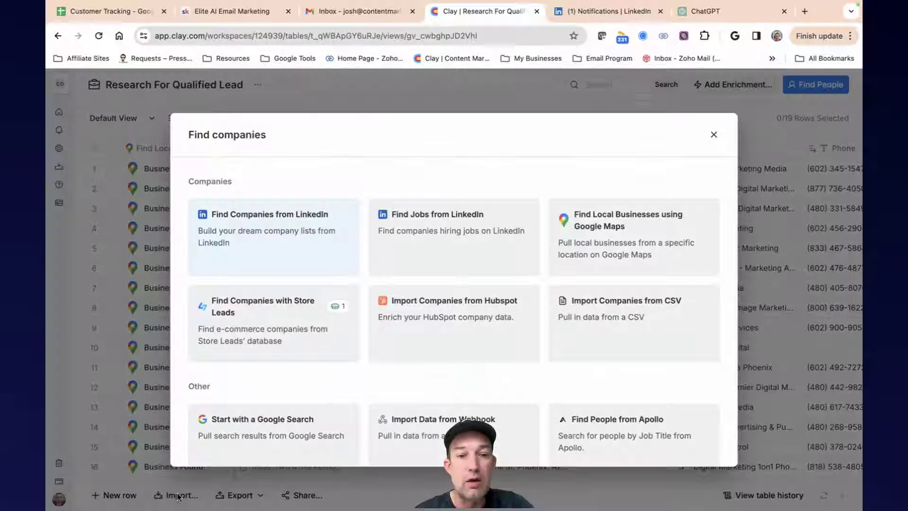
pyautogui.click(637, 233)
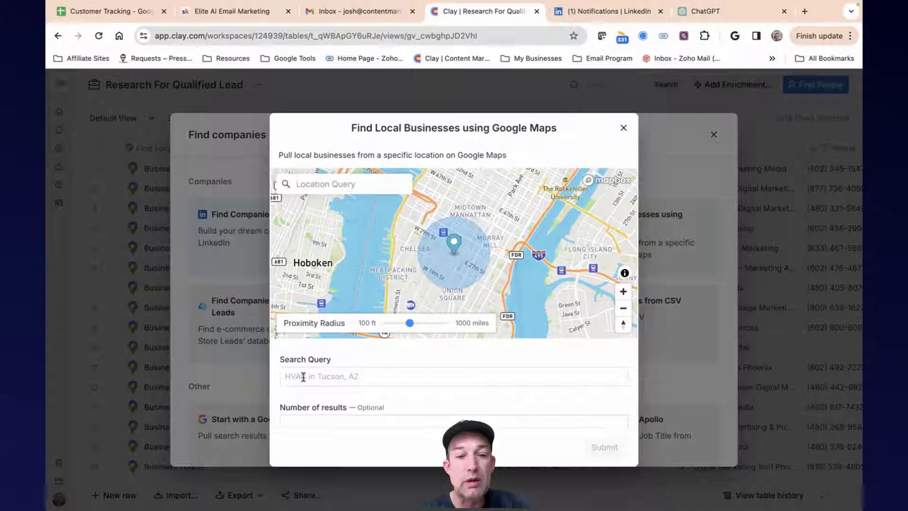
pyautogui.scroll(-1, 303, 377)
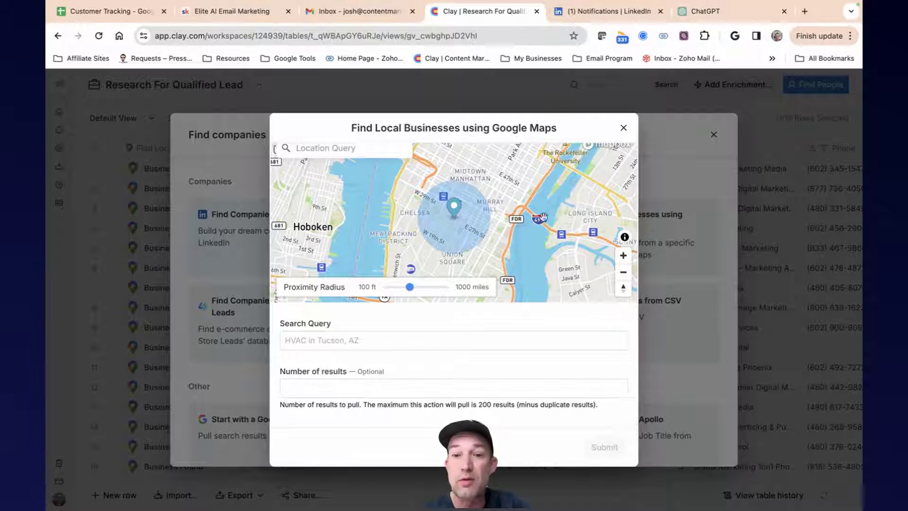
pyautogui.click(623, 128)
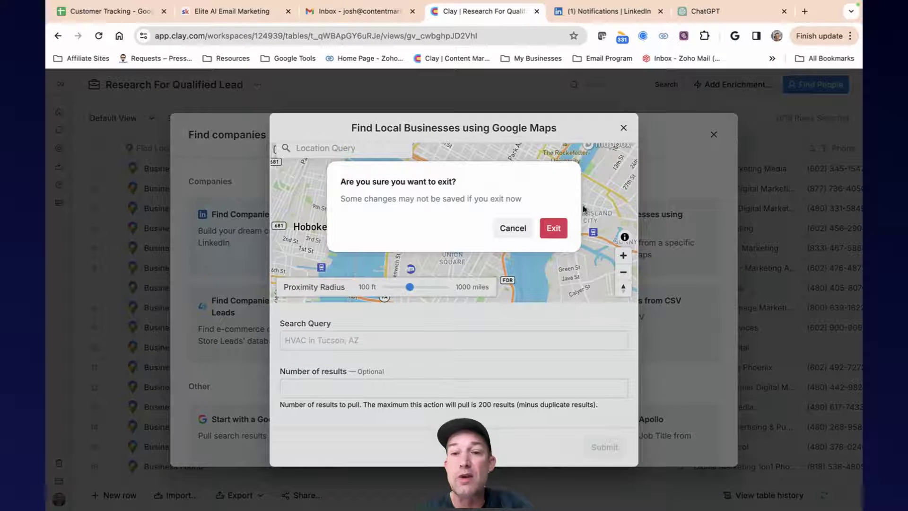
pyautogui.click(560, 228)
pyautogui.click(713, 135)
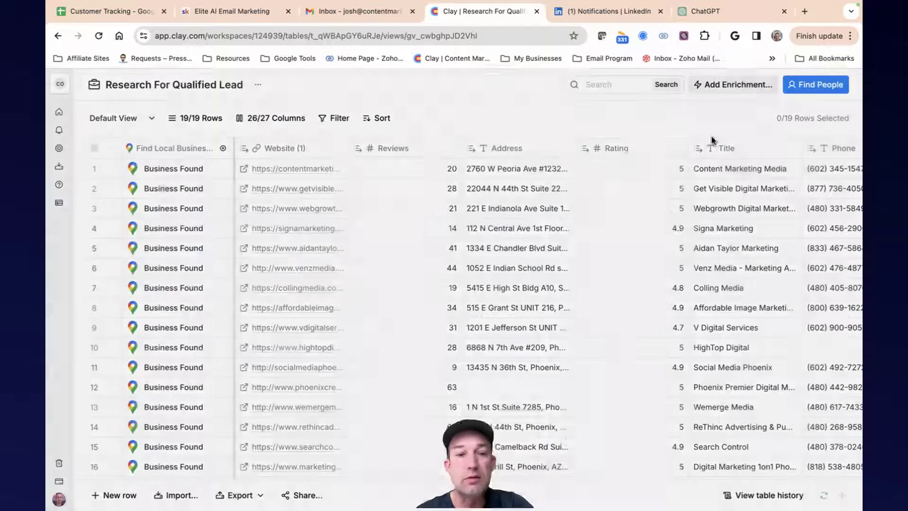
# - View the cell details of the first business found, and close them
pyautogui.click(175, 178)
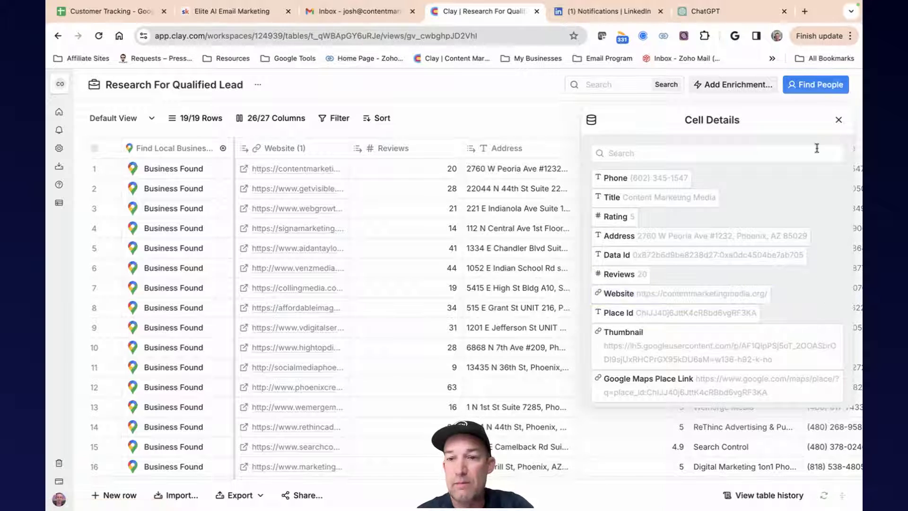
pyautogui.click(838, 120)
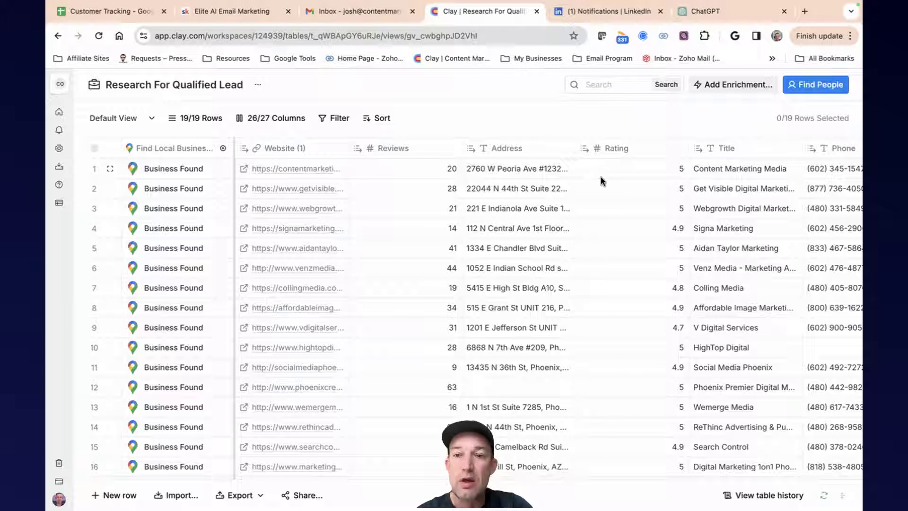
# - Read the full Cohere Input Prompt of row 1, and close it
pyautogui.hscroll(8, 600, 176)
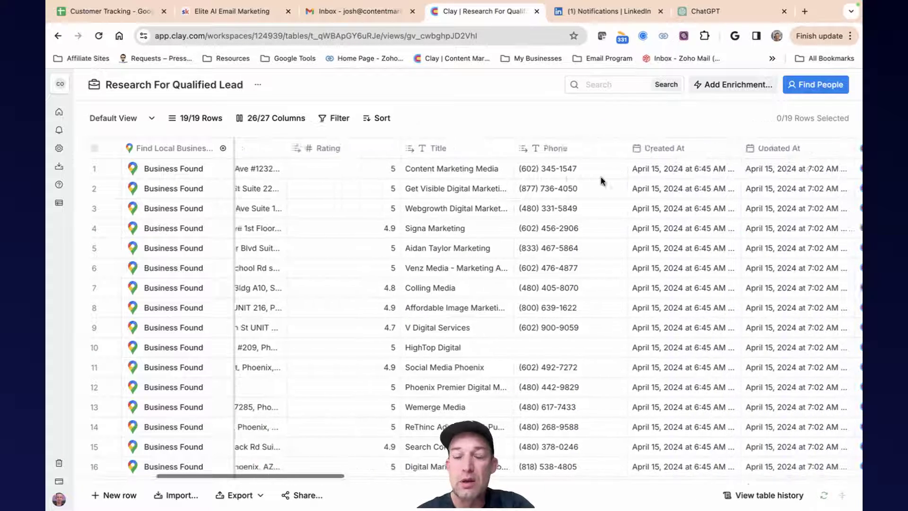
pyautogui.hscroll(6, 601, 177)
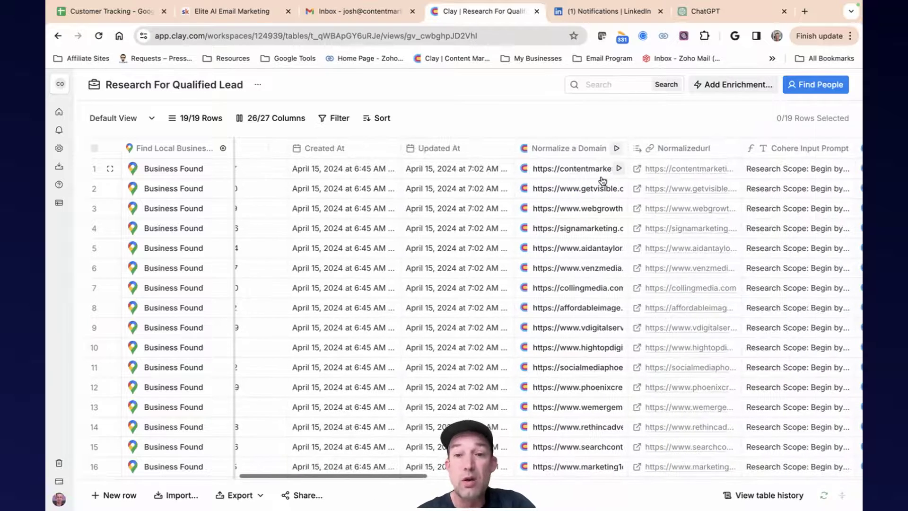
pyautogui.hscroll(5, 601, 180)
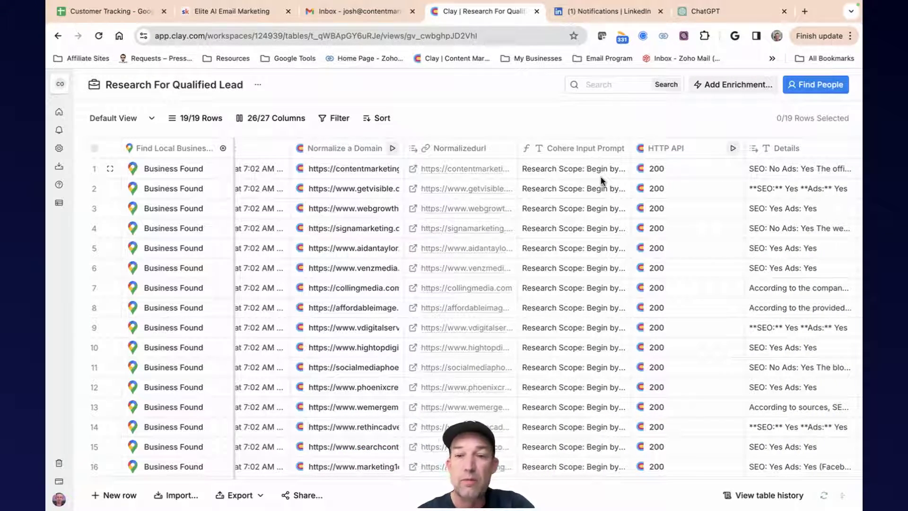
pyautogui.click(566, 168)
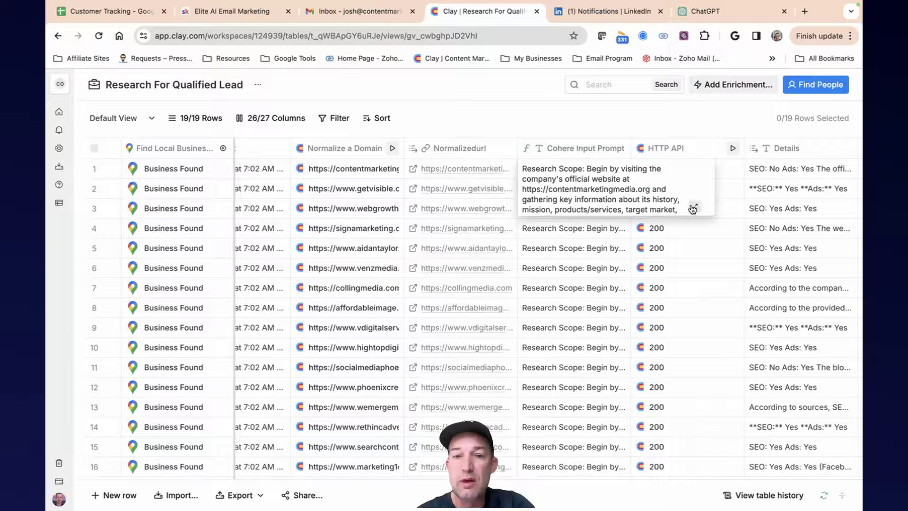
pyautogui.click(692, 208)
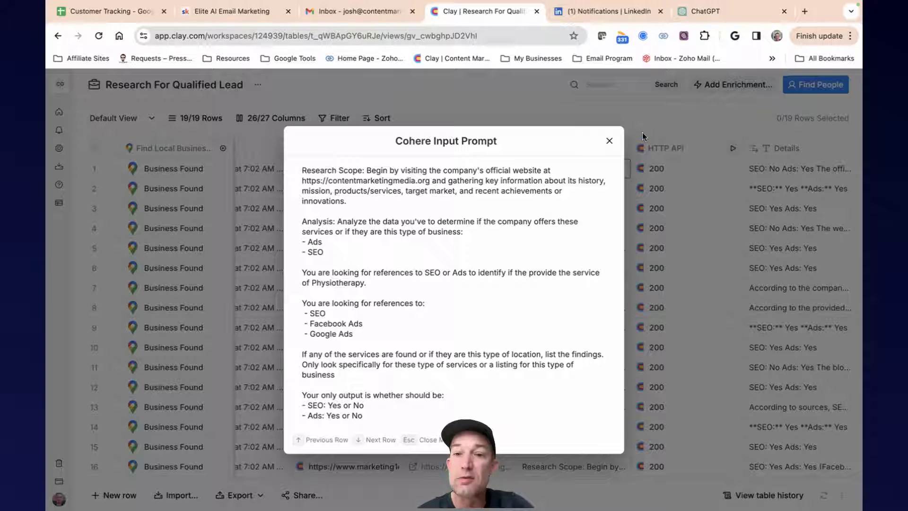
pyautogui.click(608, 142)
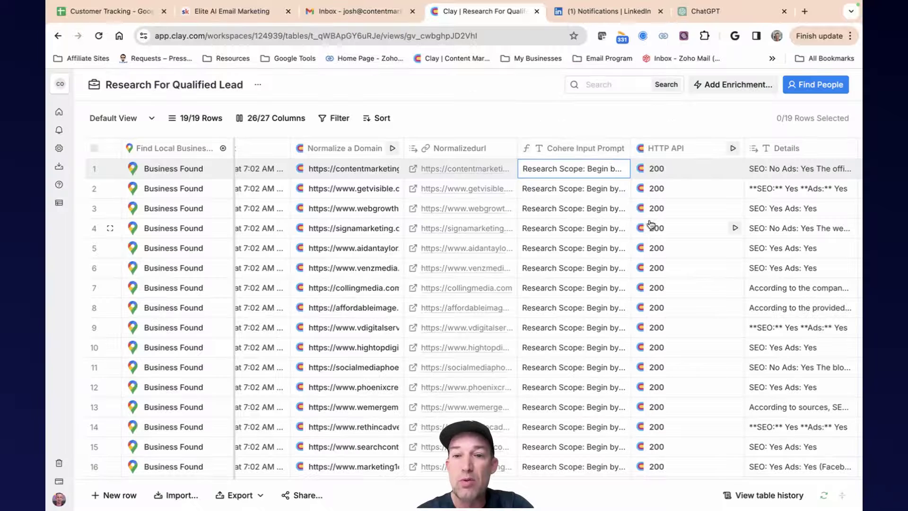
# - Examine the first Cohere results, from the HTTP API and Details columns through Service Availability, SEO, Ads and Do They Offer Either
pyautogui.scroll(-1, 652, 222)
pyautogui.hscroll(5, 652, 219)
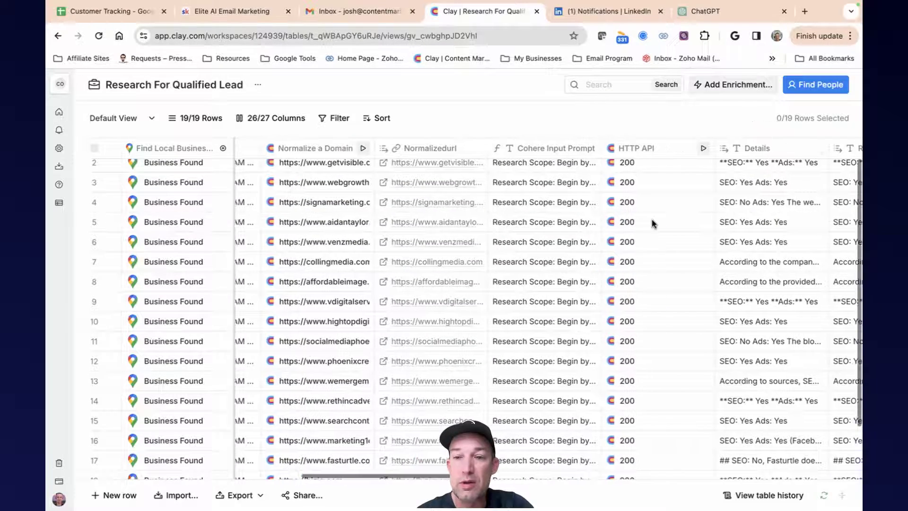
pyautogui.scroll(1, 681, 199)
pyautogui.hscroll(2, 680, 200)
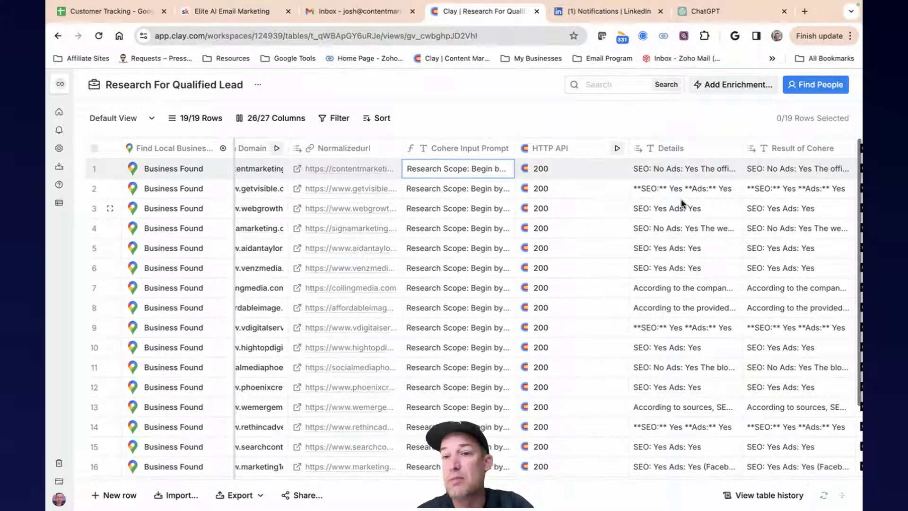
pyautogui.hscroll(4, 681, 203)
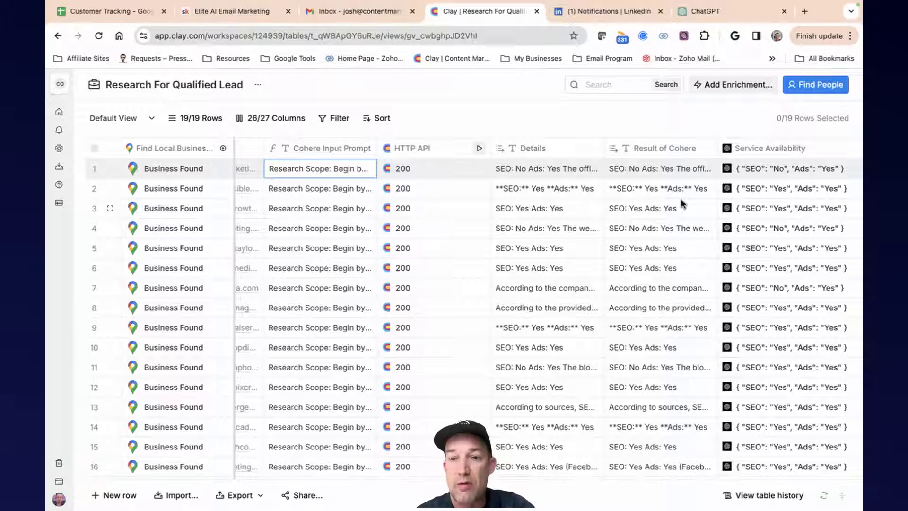
pyautogui.hscroll(5, 681, 200)
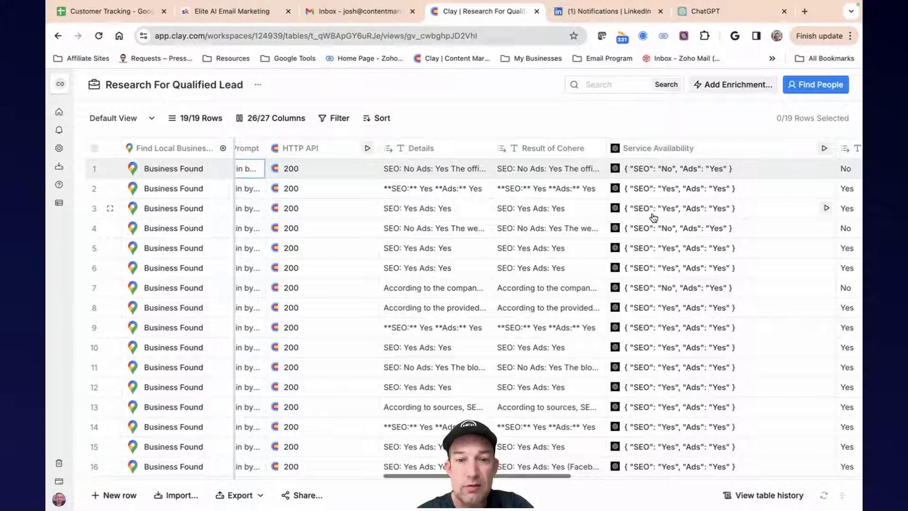
pyautogui.hscroll(15, 652, 216)
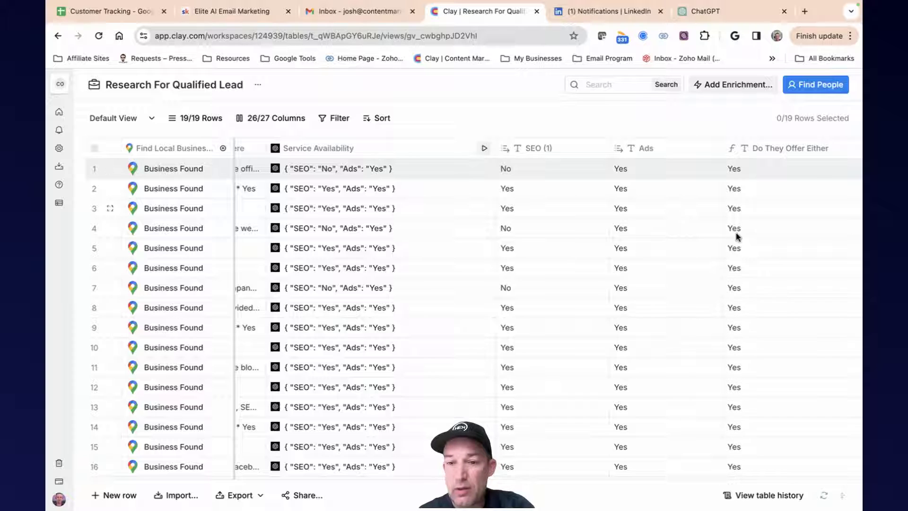
pyautogui.hscroll(2, 740, 281)
pyautogui.hscroll(1, 739, 281)
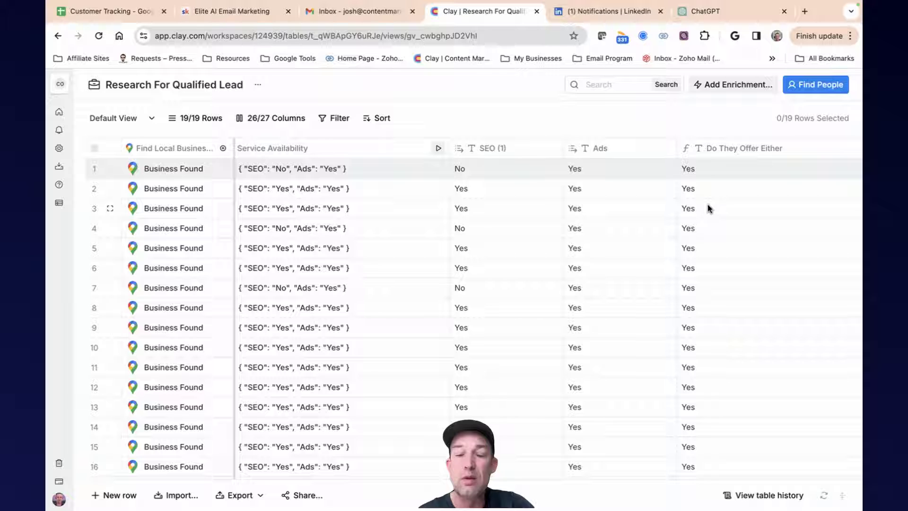
# - Read the full 2nd Cohere Input prompt of row 1 with its disqualification criteria, and close it
pyautogui.hscroll(10, 708, 205)
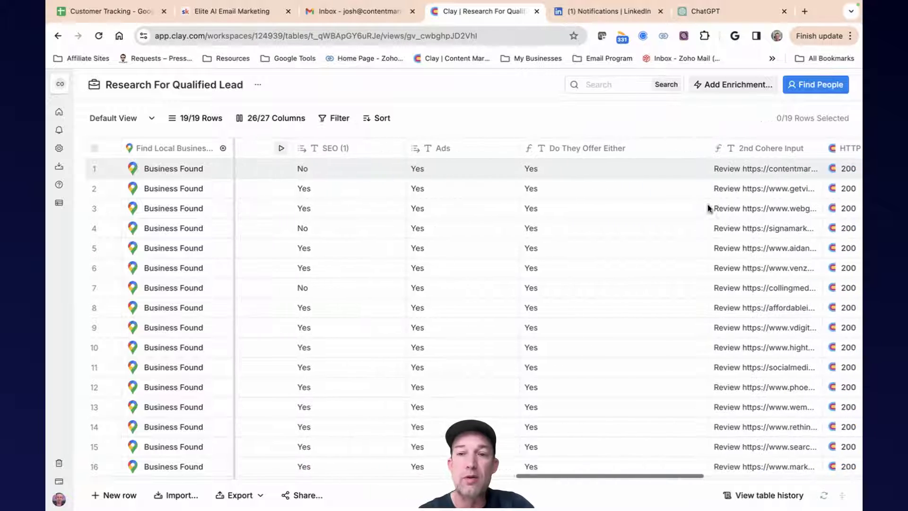
pyautogui.click(543, 168)
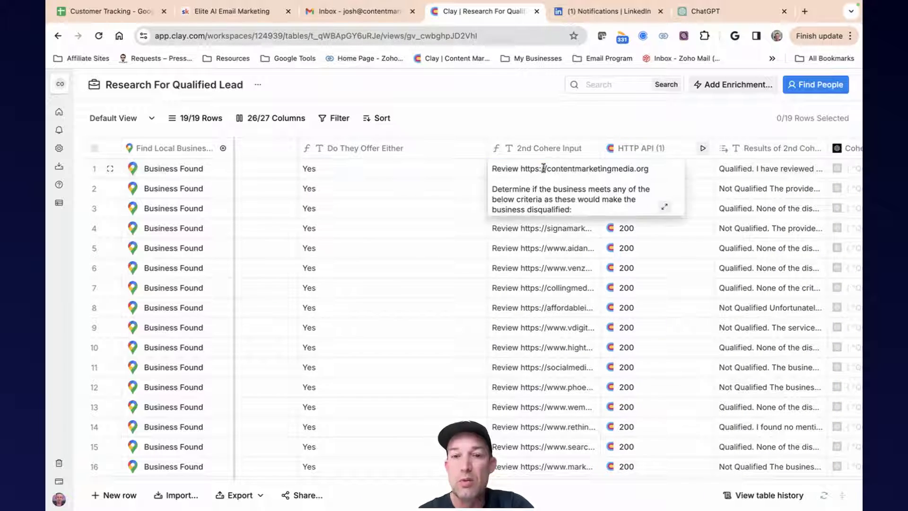
pyautogui.click(665, 207)
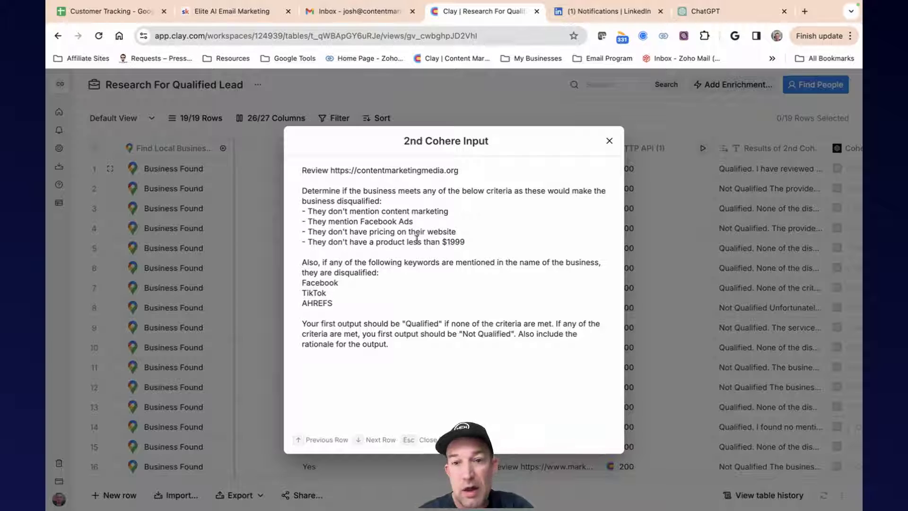
pyautogui.click(610, 143)
# - Read the full second Cohere result for row 4, and close it
pyautogui.hscroll(5, 688, 199)
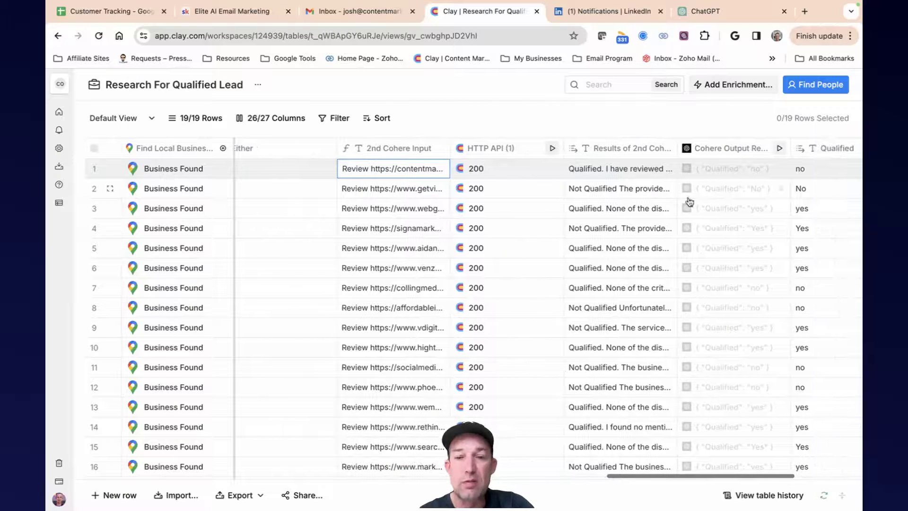
pyautogui.click(608, 231)
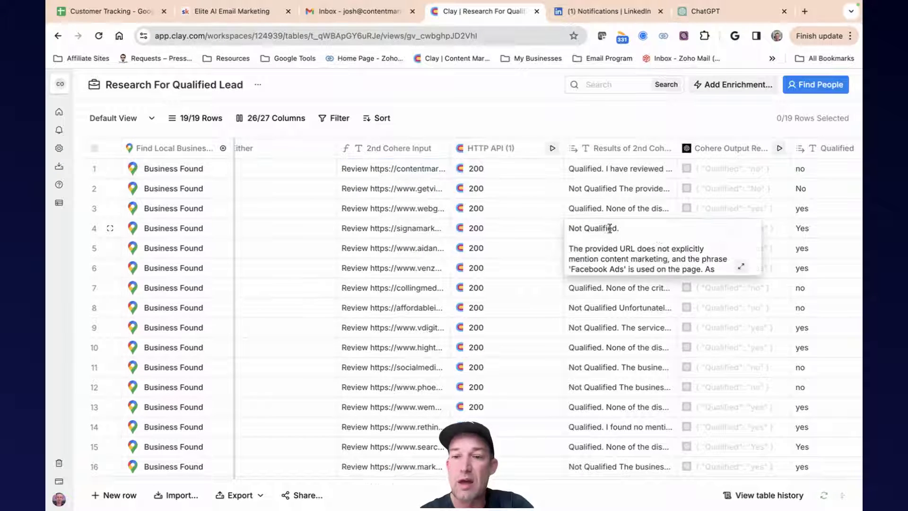
pyautogui.click(735, 266)
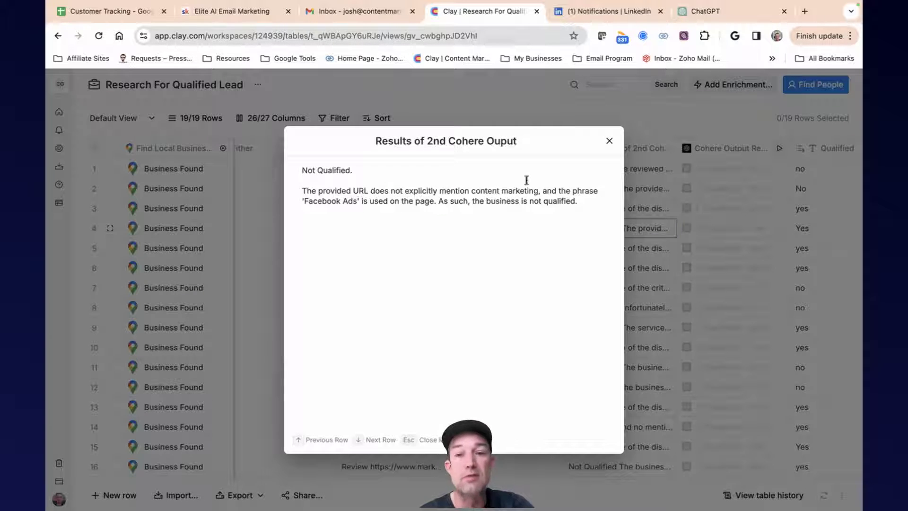
pyautogui.click(608, 141)
# - Read the full second Cohere result for row 9, and view the Qualified and Lead Qualification columns
pyautogui.scroll(-3, 589, 260)
pyautogui.click(593, 248)
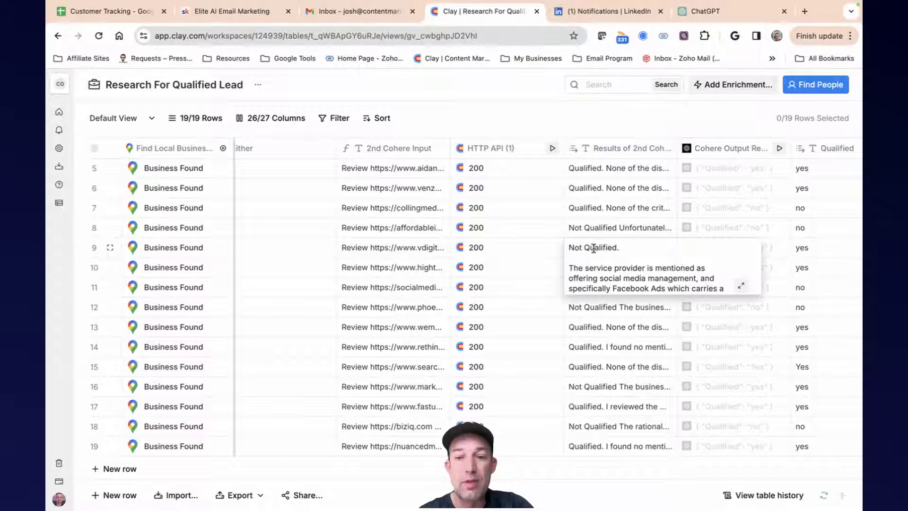
pyautogui.click(741, 286)
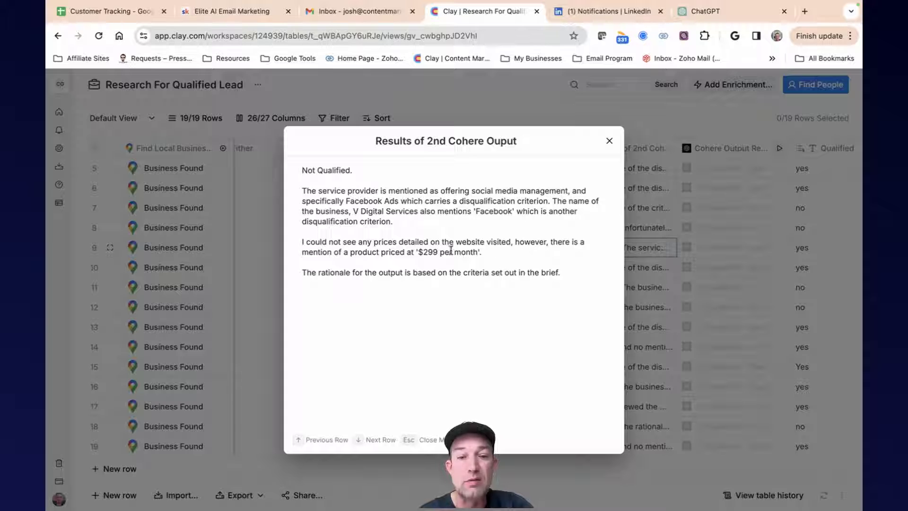
pyautogui.click(608, 142)
pyautogui.hscroll(5, 591, 242)
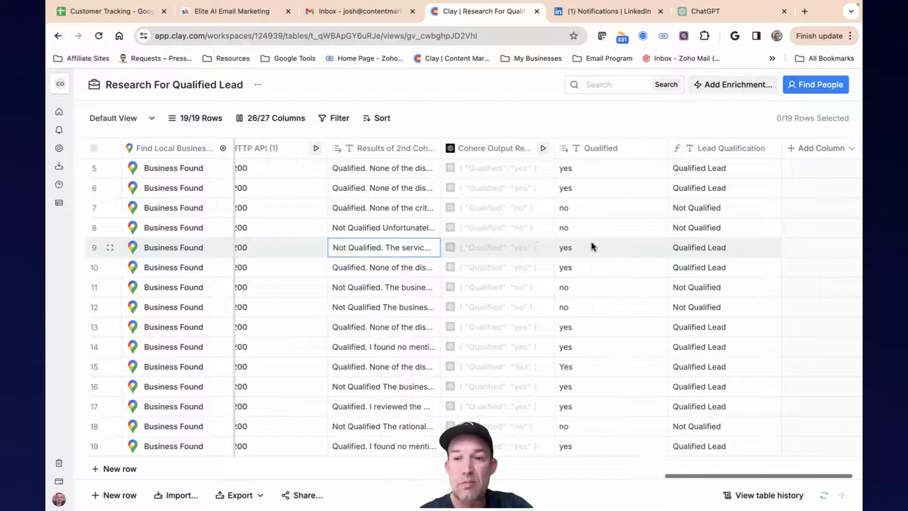